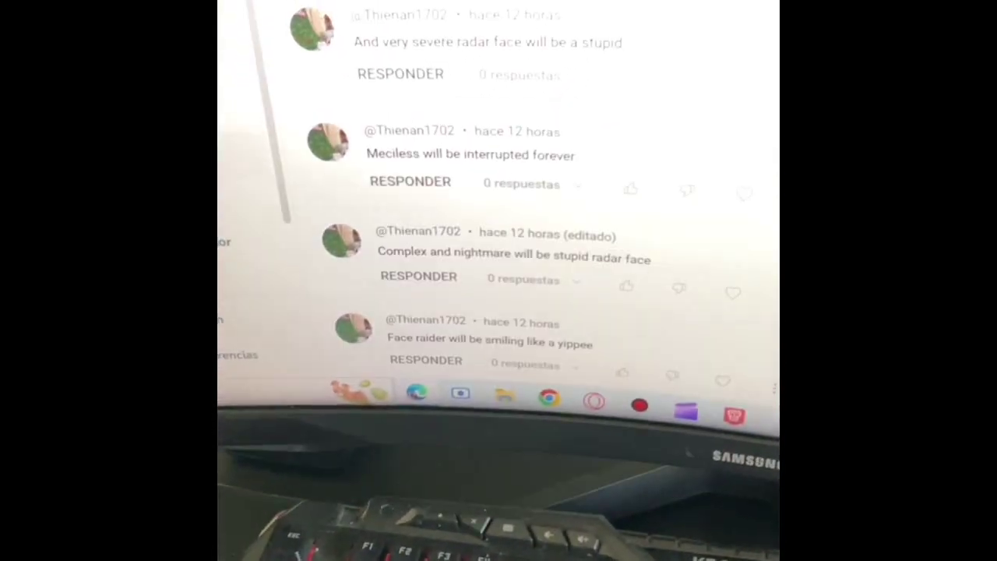
{"action": "scroll", "coordinate": [481, 184], "scroll_direction": "down", "scroll_amount": 3}
{"action": "scroll", "coordinate": [479, 187], "scroll_direction": "down", "scroll_amount": 2}
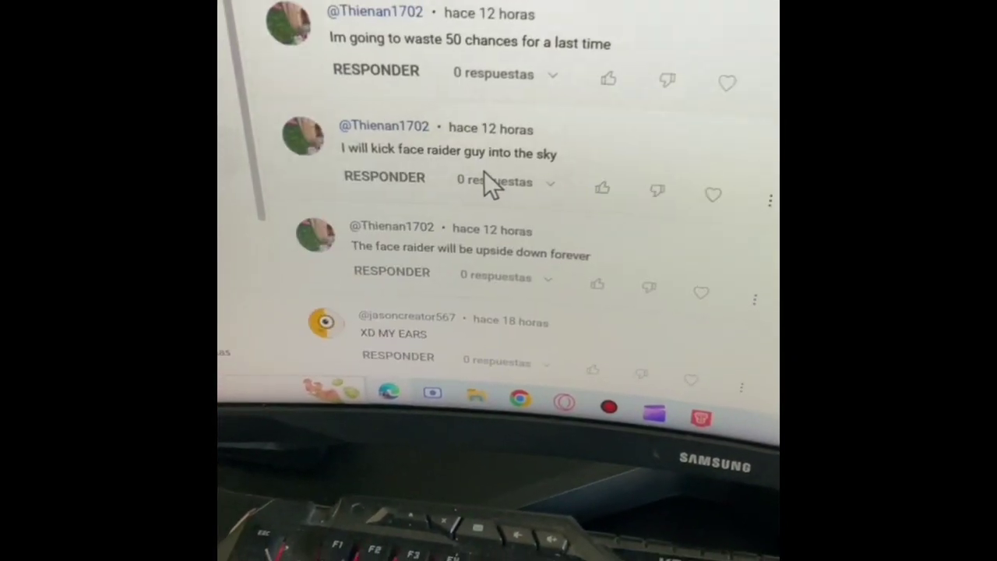
{"action": "scroll", "coordinate": [487, 171], "scroll_direction": "down", "scroll_amount": 3}
{"action": "scroll", "coordinate": [487, 148], "scroll_direction": "down", "scroll_amount": 3}
{"action": "scroll", "coordinate": [482, 112], "scroll_direction": "down", "scroll_amount": 3}
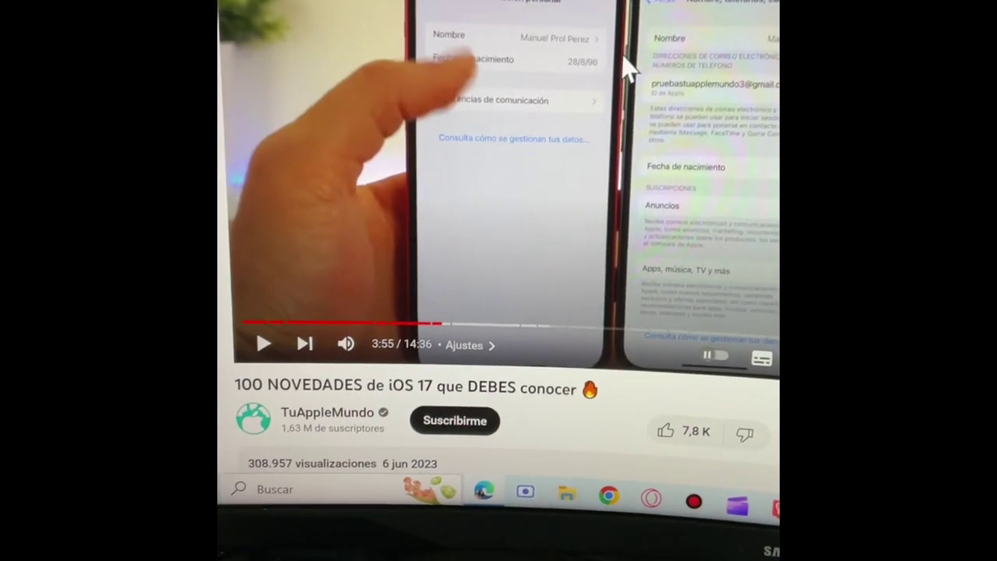
- Rewind the iOS 17 video from 3:55 in 5-second jumps, resuming playback, toward the lock screen section
{"action": "key", "text": "Left"}
{"action": "key", "text": "Left"}
{"action": "key", "text": "Left"}
{"action": "key", "text": "Left"}
{"action": "key", "text": "Left"}
{"action": "key", "text": "Left"}
{"action": "key", "text": "Left"}
{"action": "key", "text": "Left"}
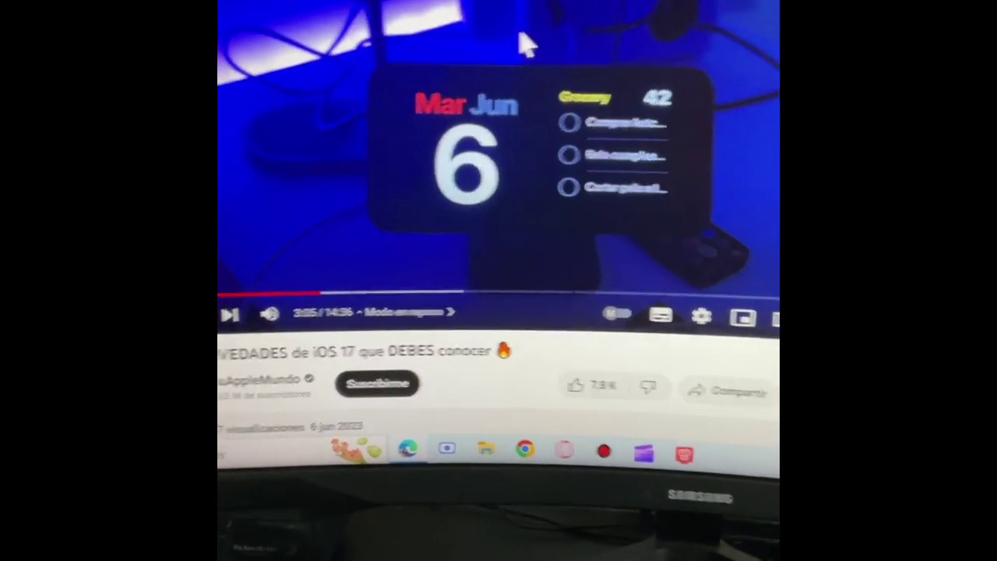
{"action": "key", "text": "space"}
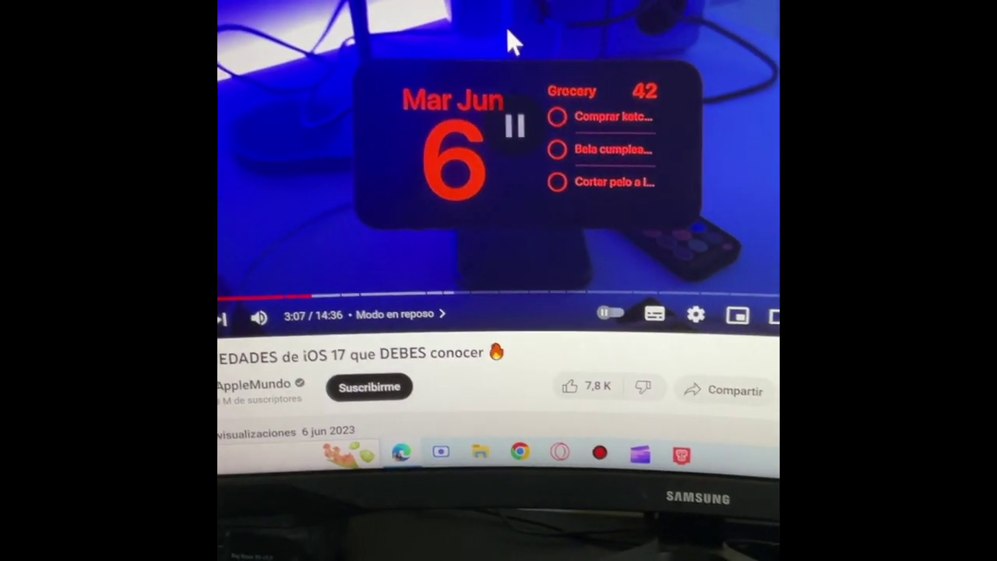
{"action": "key", "text": "Left"}
{"action": "key", "text": "Left"}
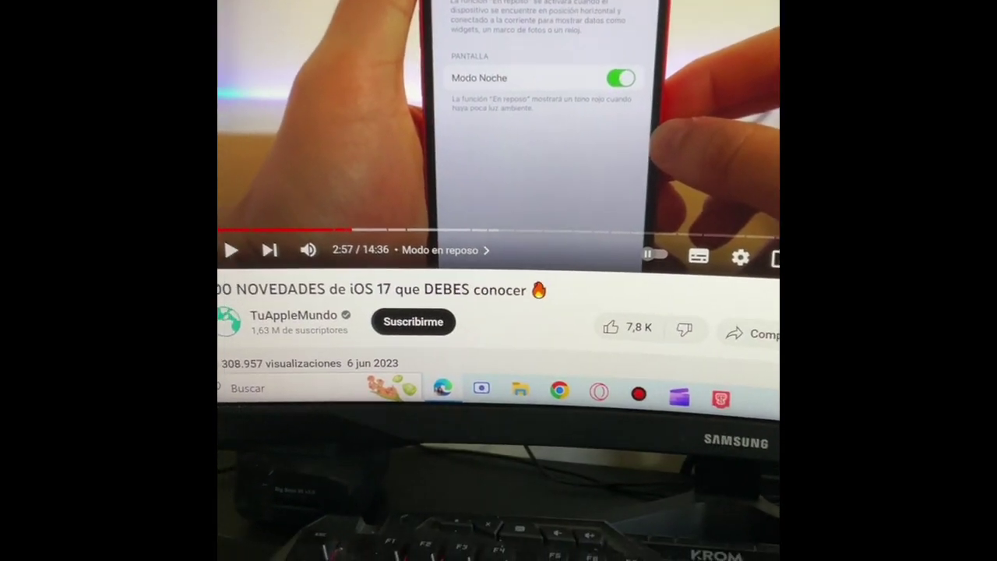
{"action": "key", "text": "Left"}
{"action": "key", "text": "Left"}
{"action": "key", "text": "Left"}
{"action": "key", "text": "Left"}
{"action": "key", "text": "Left"}
{"action": "key", "text": "Left"}
{"action": "key", "text": "Left"}
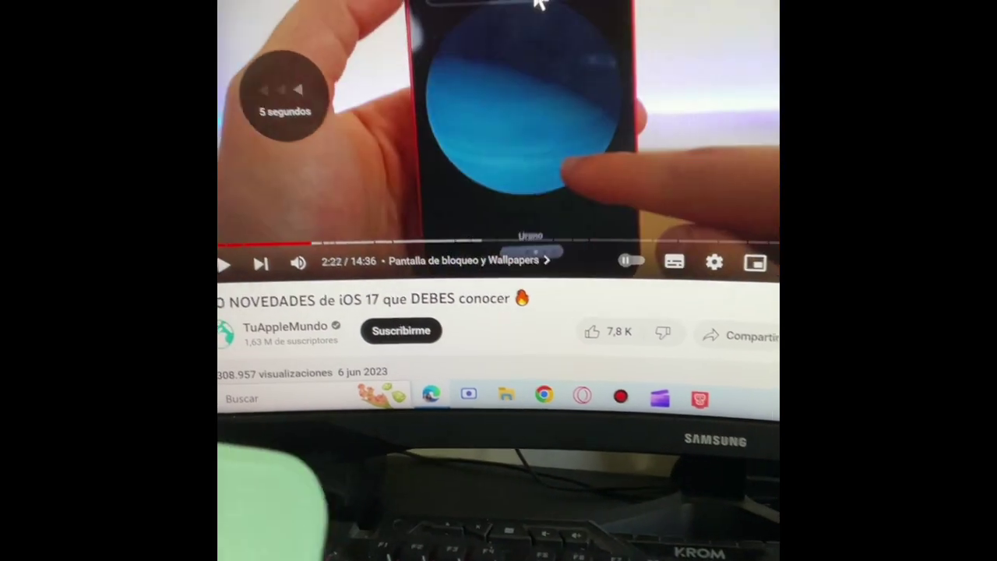
{"action": "key", "text": "Left"}
{"action": "key", "text": "Left"}
{"action": "key", "text": "Left"}
{"action": "key", "text": "Left"}
{"action": "key", "text": "Left"}
{"action": "key", "text": "Left"}
{"action": "key", "text": "Left"}
{"action": "key", "text": "Left"}
{"action": "key", "text": "Left"}
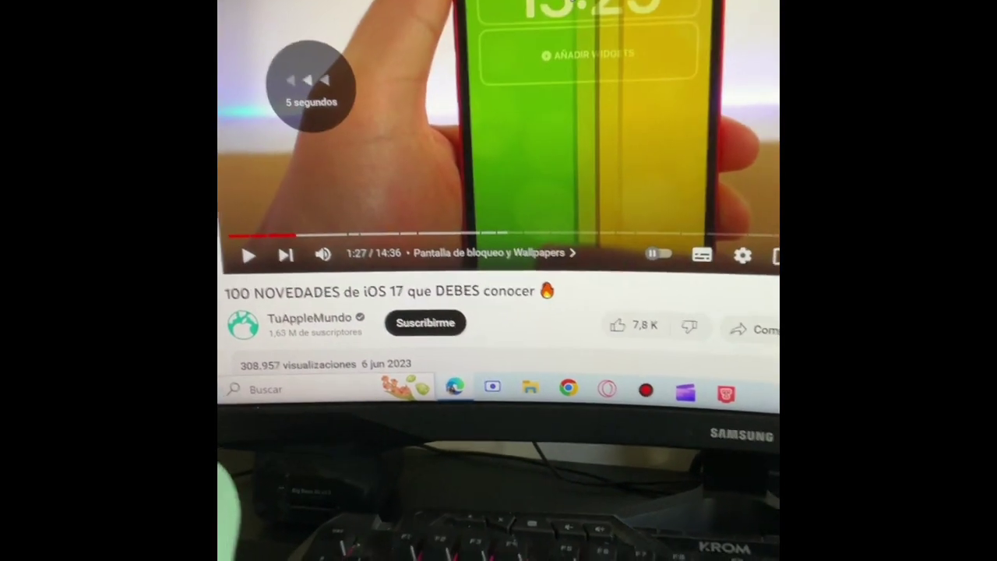